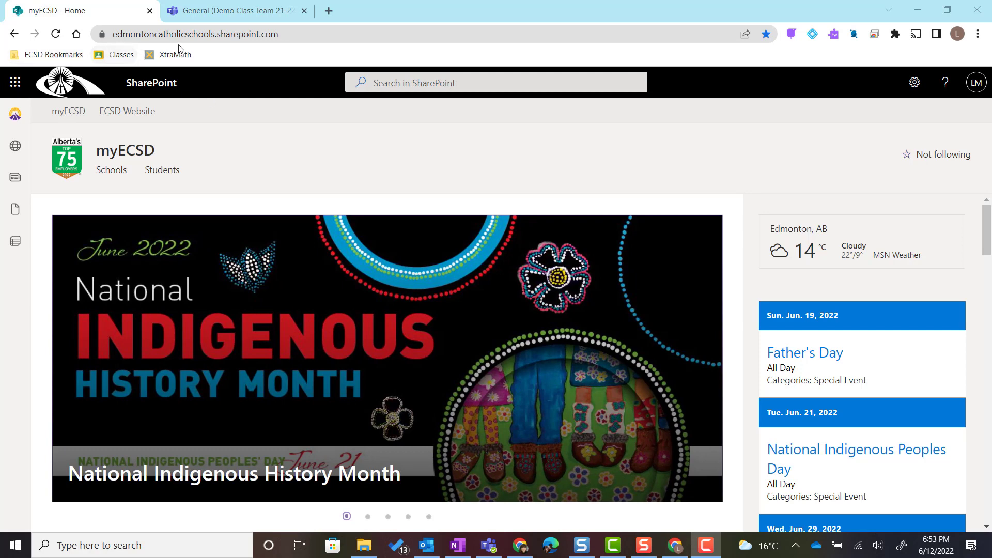
# - Look through the Microsoft links in the ECSD Bookmarks folder, and close the list
pyautogui.click(55, 54)
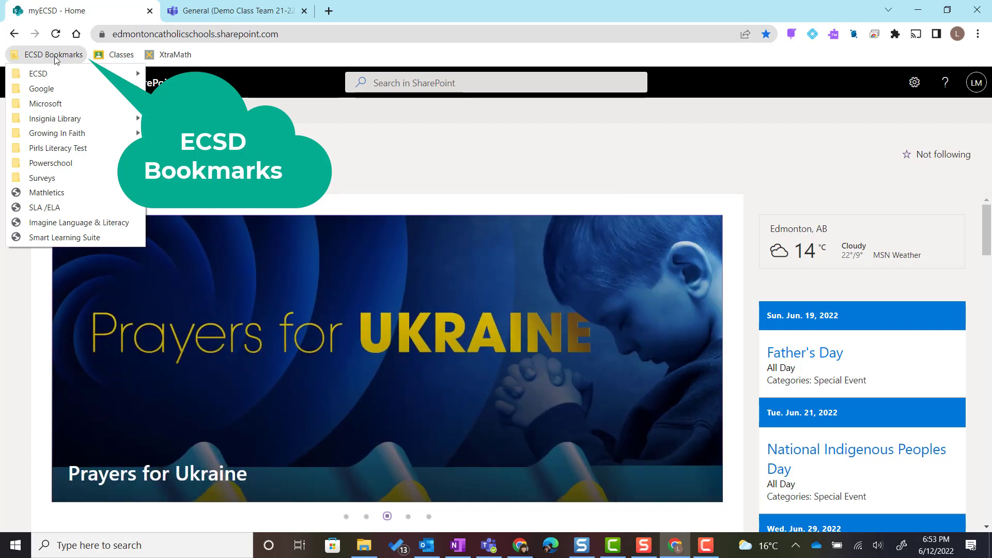
pyautogui.moveTo(61, 106)
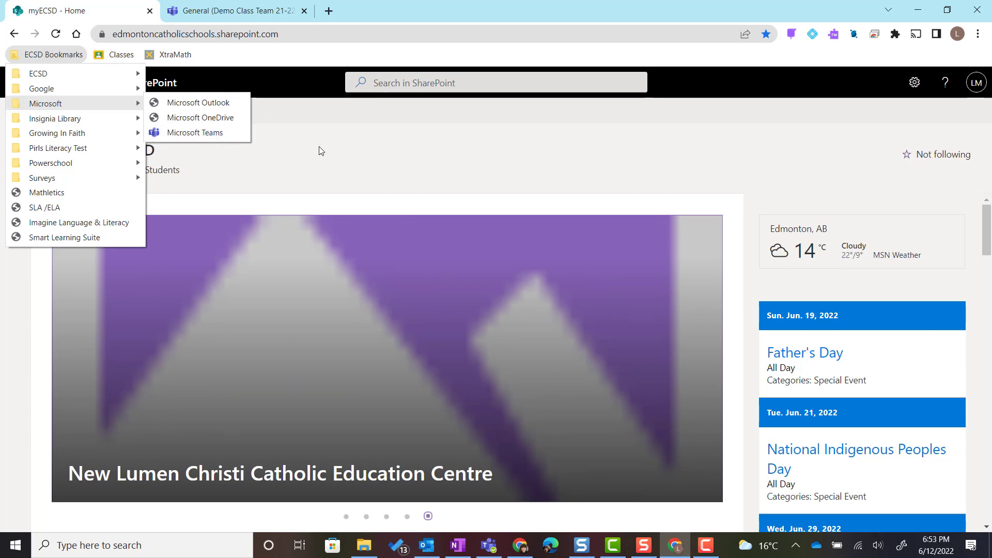
pyautogui.click(321, 150)
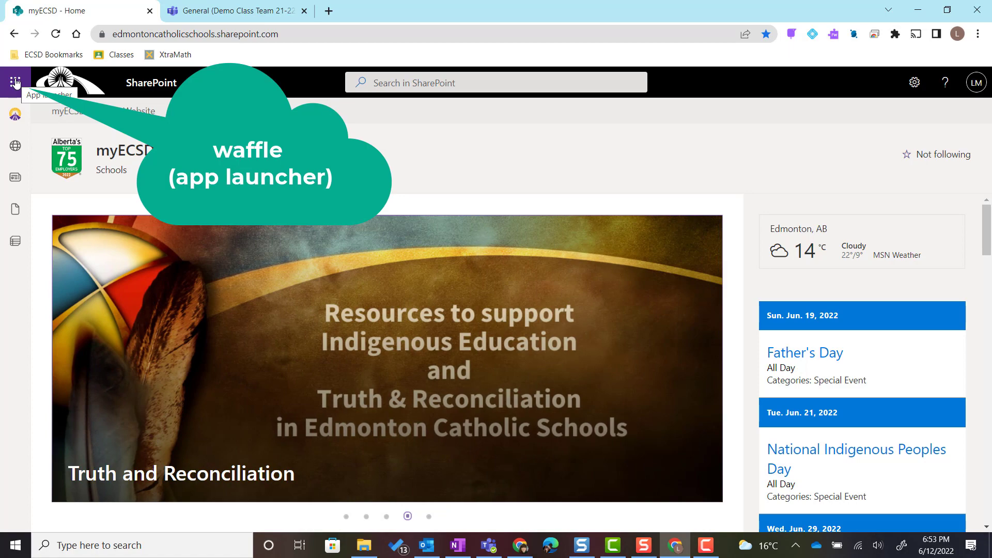
# - Switch to Microsoft Teams, show all teams and open Demo Class Team 21-22
pyautogui.click(15, 81)
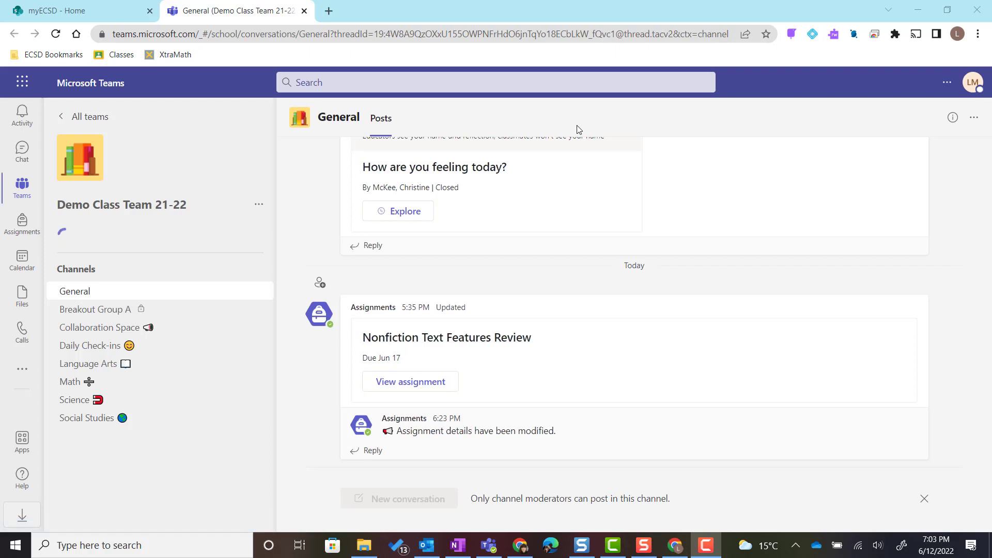
pyautogui.click(91, 117)
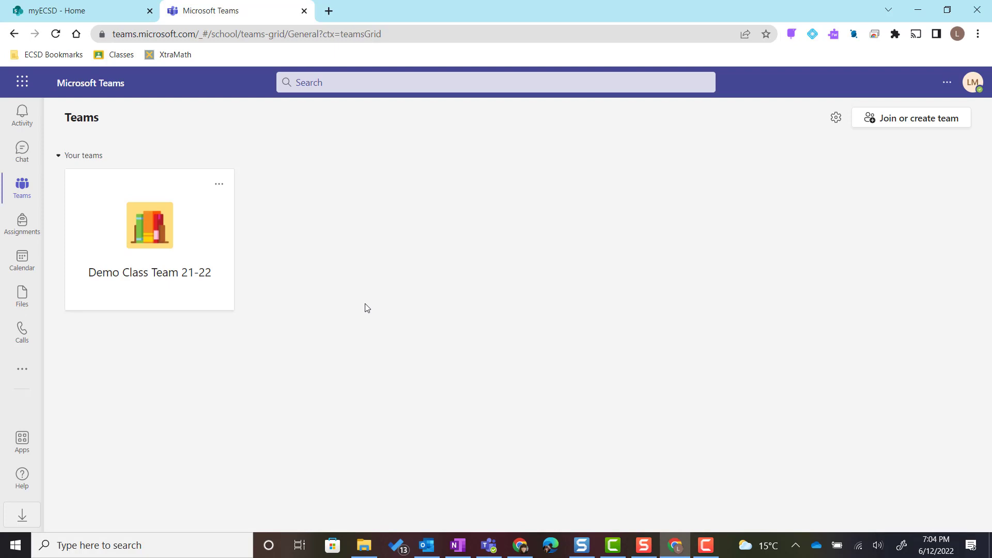
pyautogui.click(164, 252)
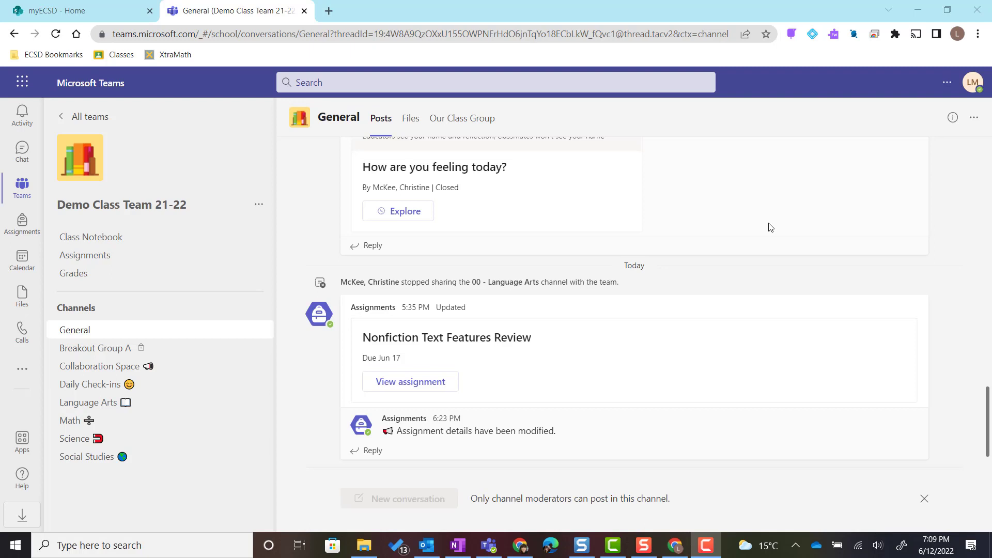
# - Read the General channel's posts, expanding the full "Welcome to our Class Team!" announcement and viewing the posts that follow it
pyautogui.scroll(2, 770, 227)
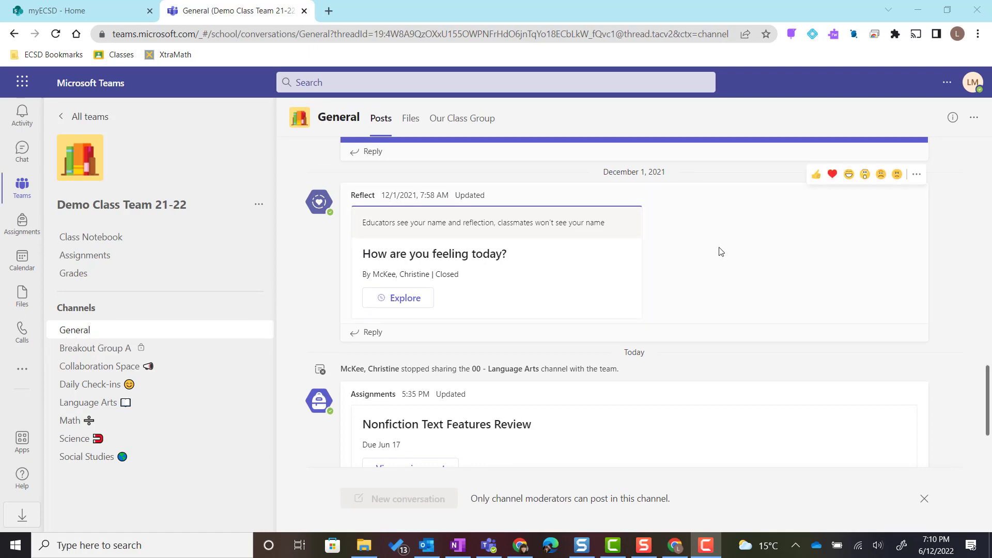
pyautogui.scroll(3, 719, 250)
pyautogui.scroll(8, 719, 250)
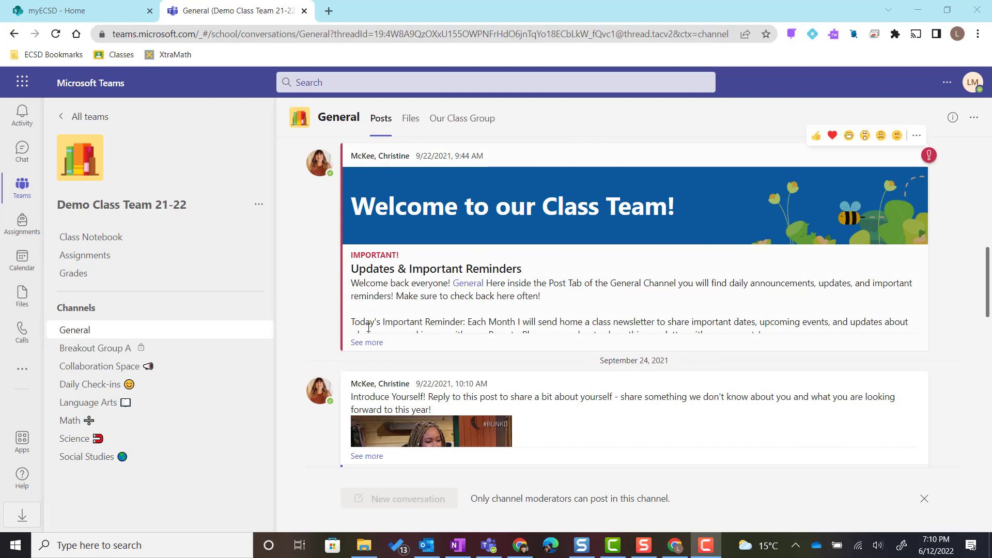
pyautogui.click(365, 343)
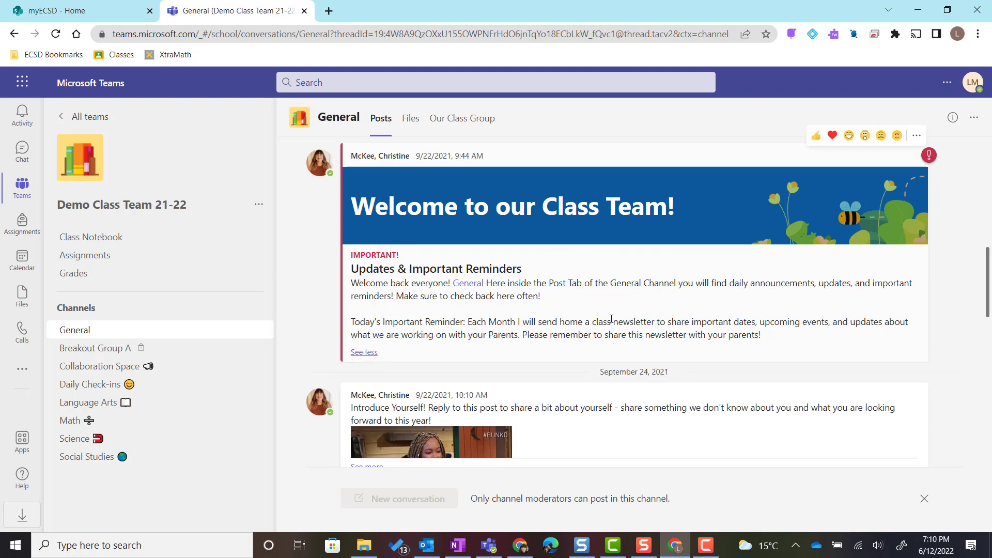
pyautogui.scroll(-3, 611, 319)
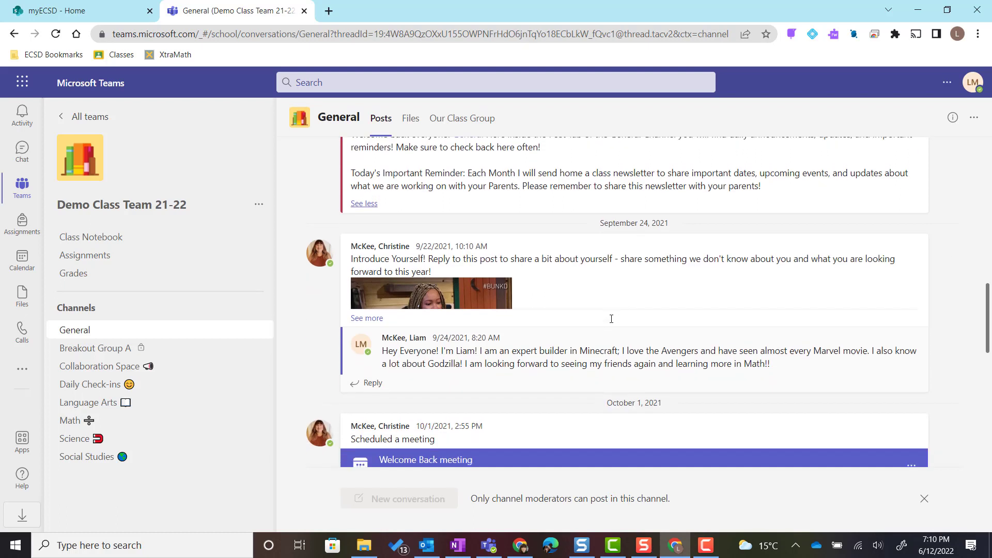
pyautogui.scroll(-1, 611, 319)
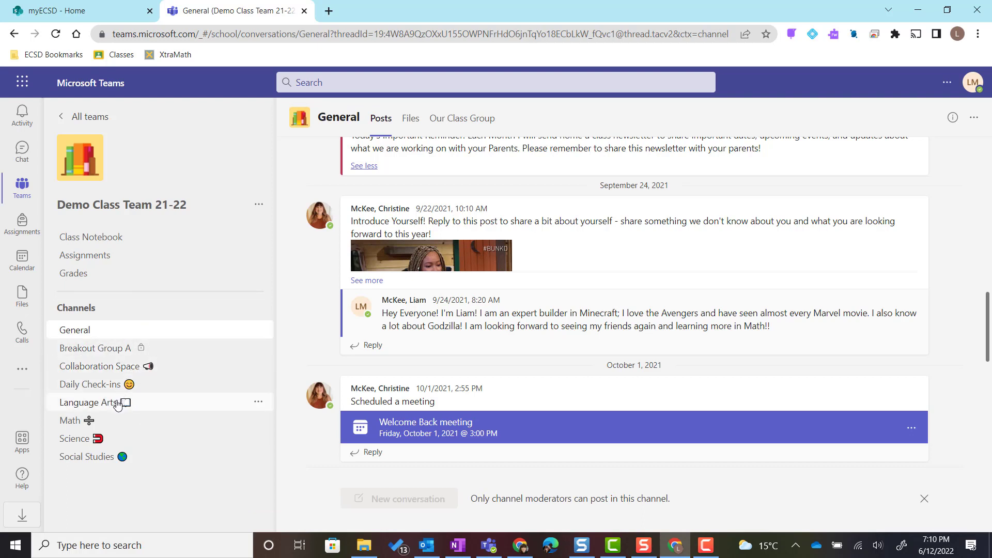
# - Post "Can you help me review Fractions? Do we need to include pictures with our fractions?" as a new conversation in the Math channel
pyautogui.click(78, 419)
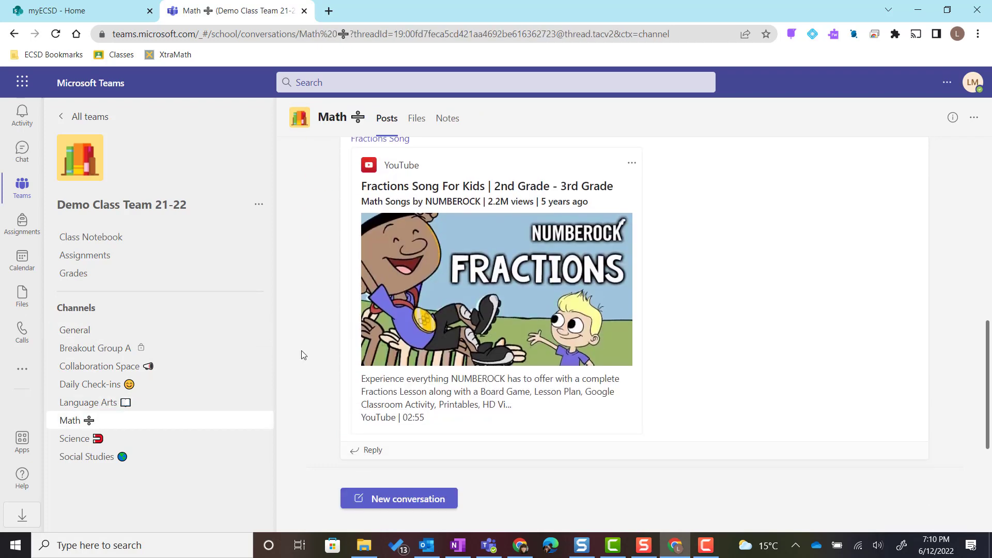
pyautogui.click(399, 503)
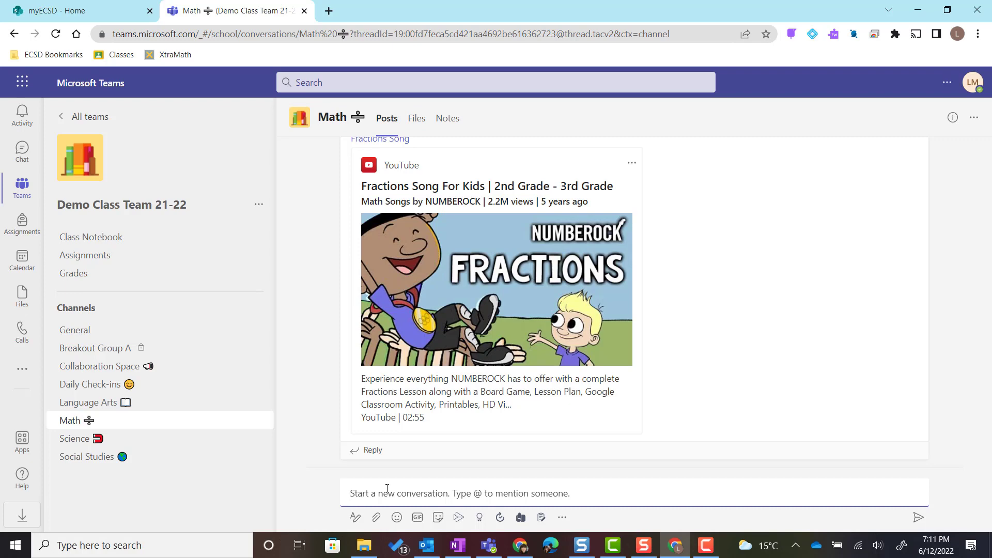
pyautogui.write('Can you help me review Fractions? Do we need to include pictures with our fractions?')
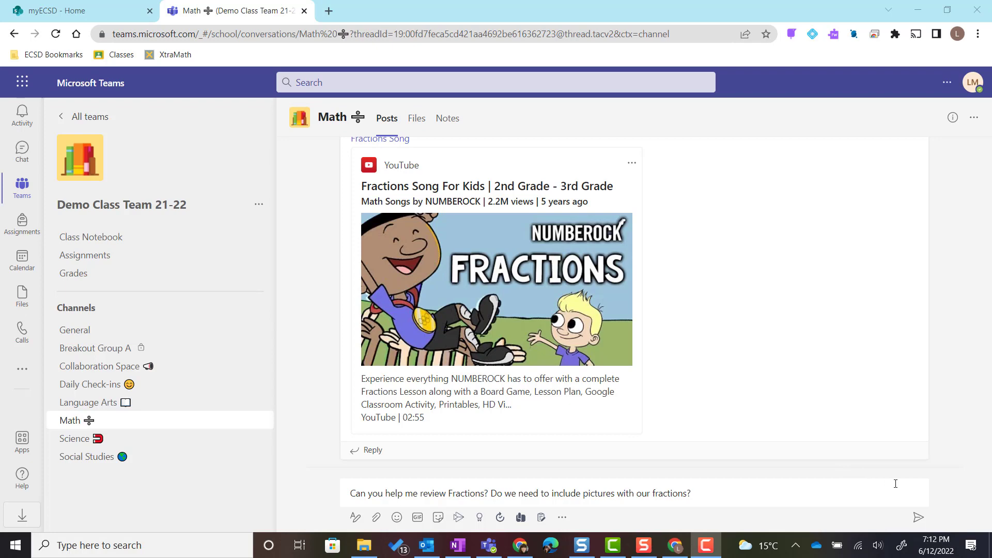
pyautogui.click(917, 519)
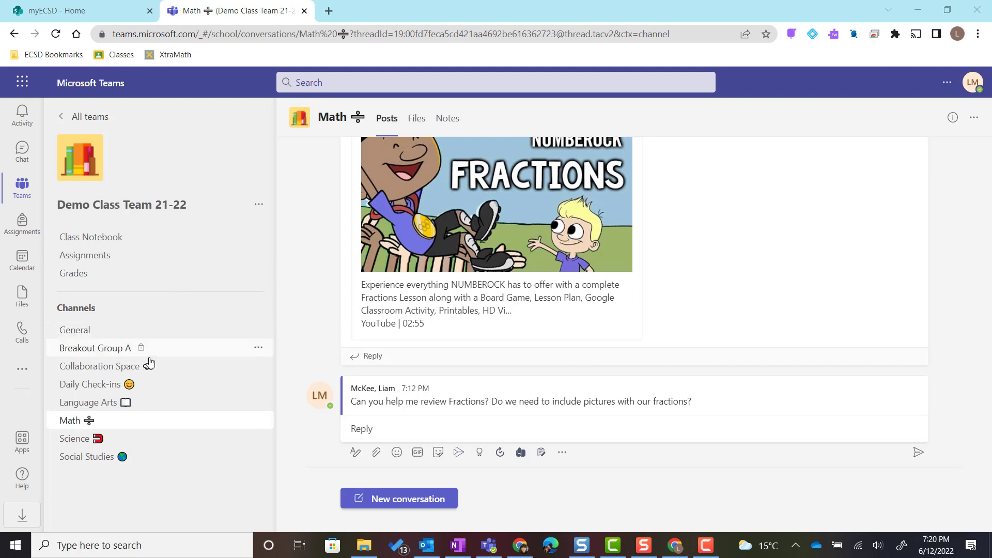
# - Open the Fractions Song video linked in the Math channel's posts, and return to the Teams channel
pyautogui.click(72, 422)
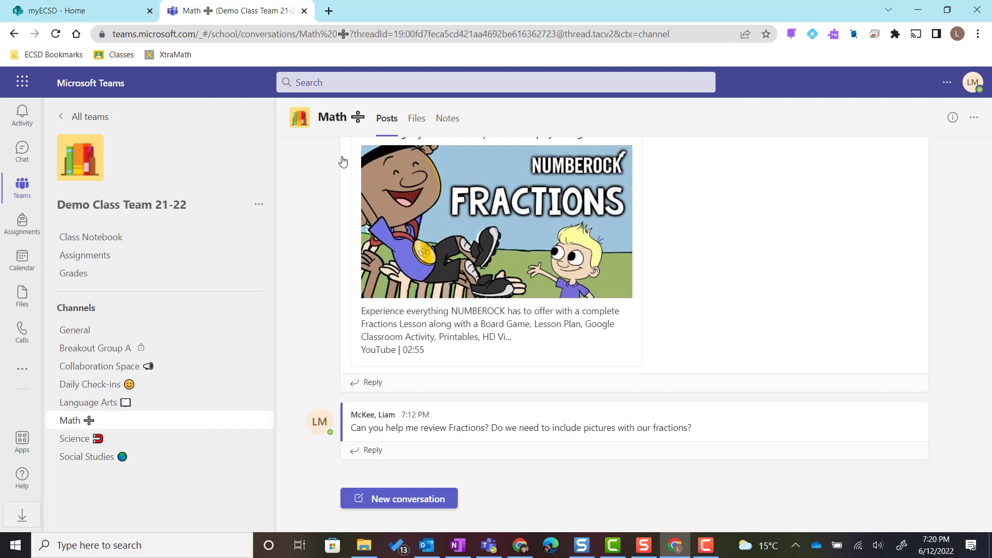
pyautogui.scroll(3, 315, 208)
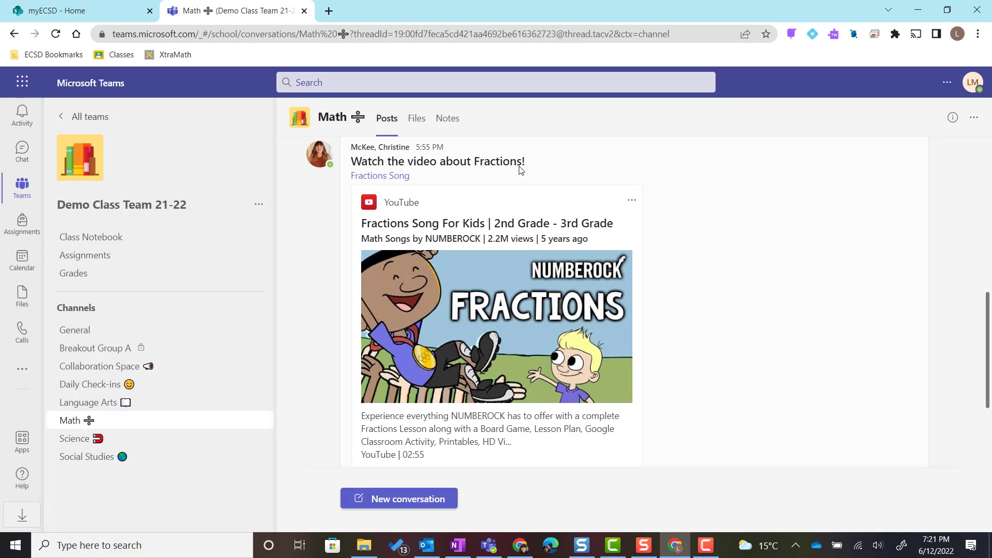
pyautogui.click(395, 177)
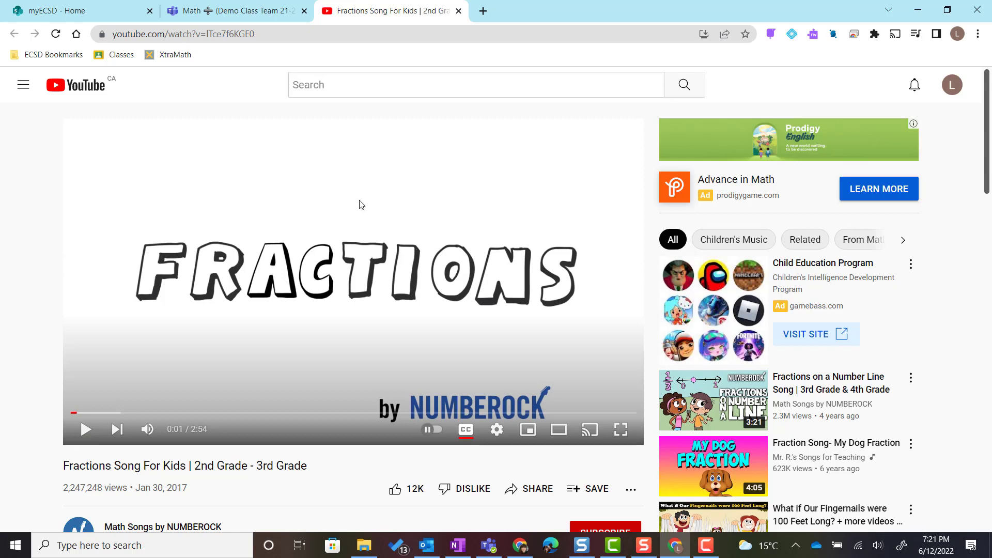
pyautogui.click(240, 12)
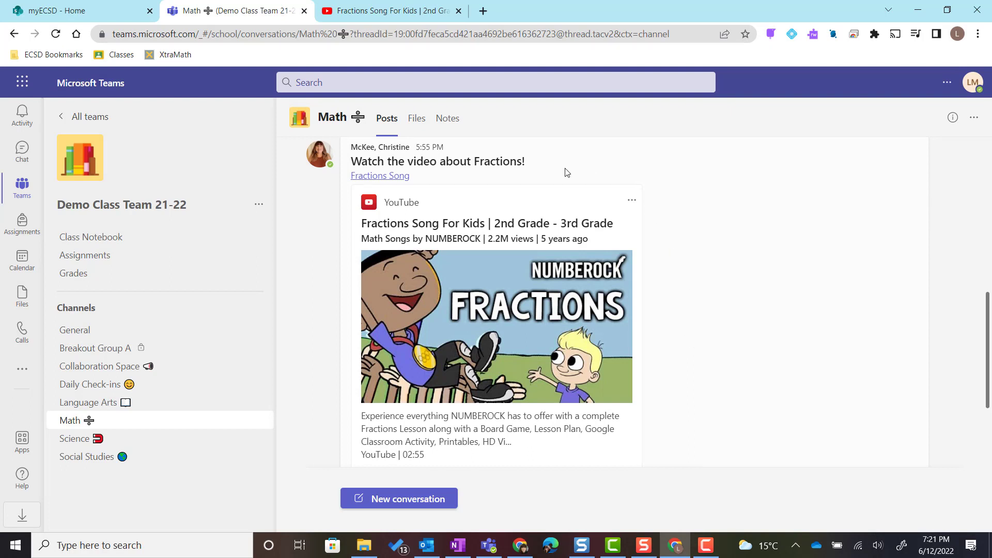
# - View slides 2 and 3 of Introducing Fractions.pptx from the Math channel's Fractions folder, close the file and return to the posts
pyautogui.click(417, 120)
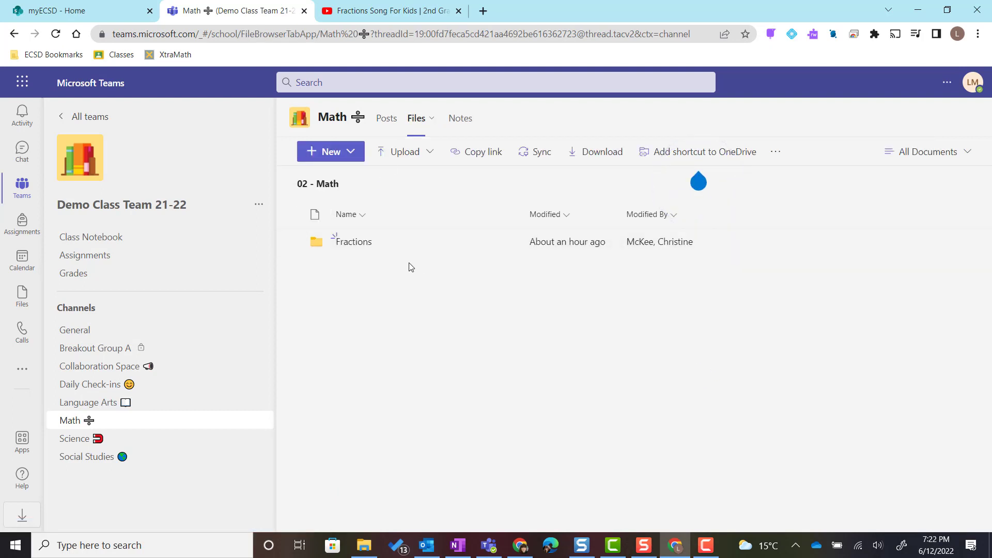
pyautogui.click(354, 241)
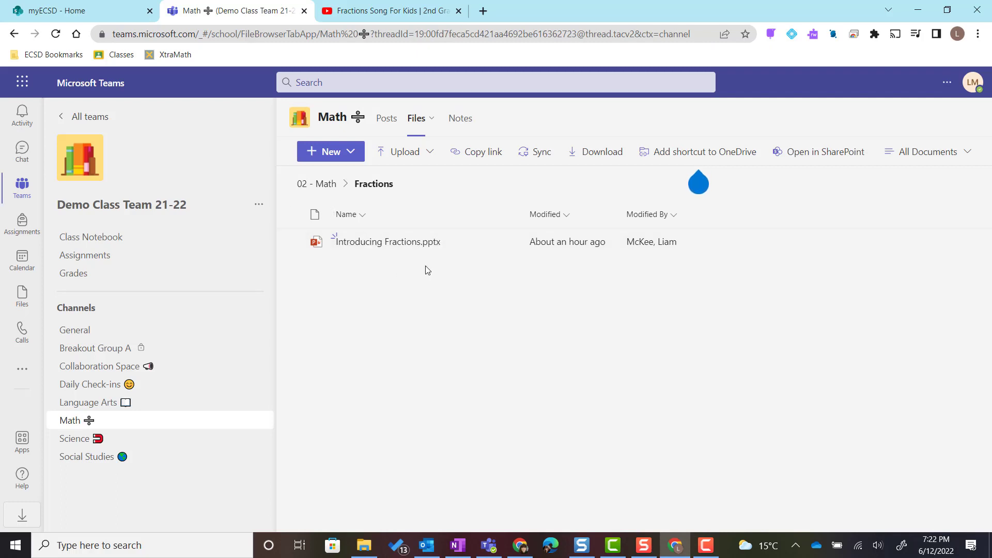
pyautogui.click(389, 243)
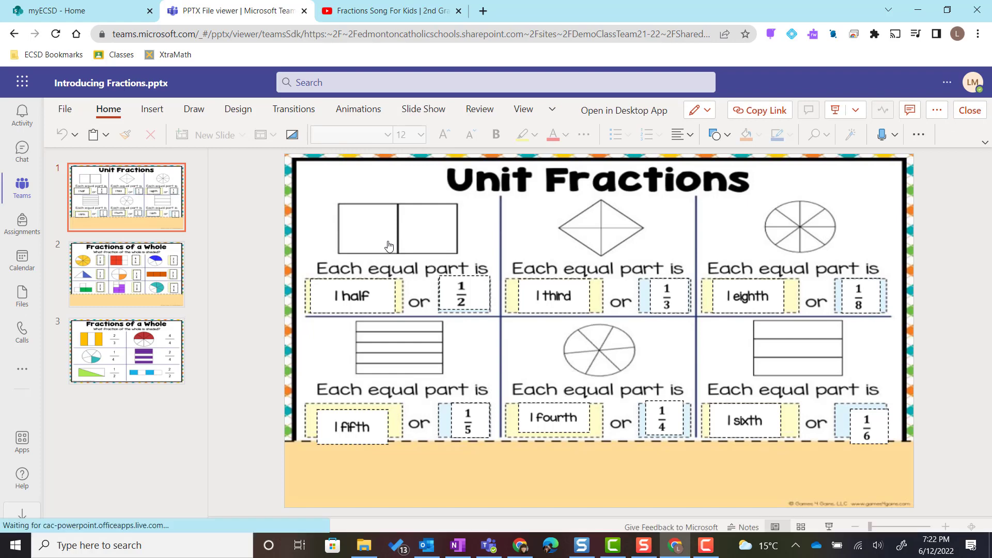
pyautogui.click(102, 260)
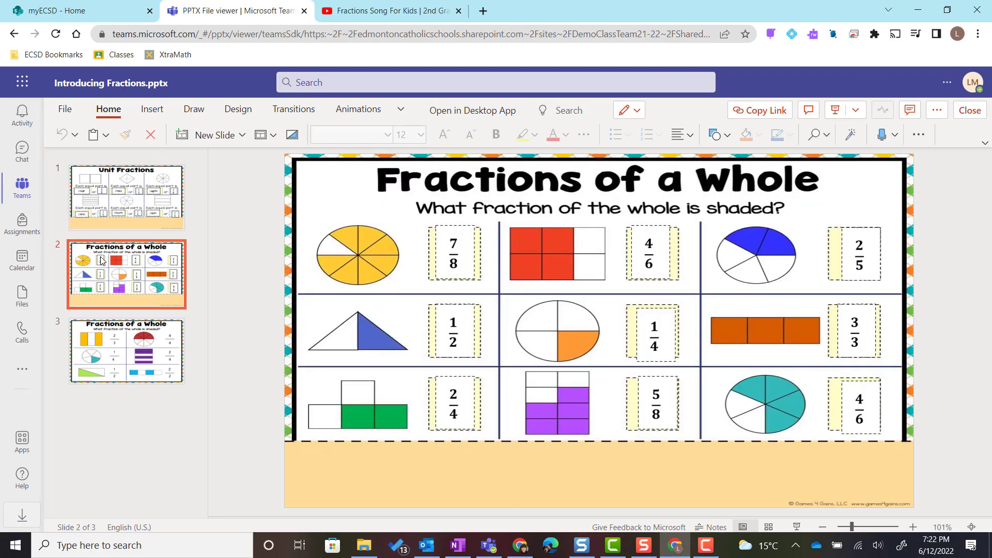
pyautogui.click(117, 339)
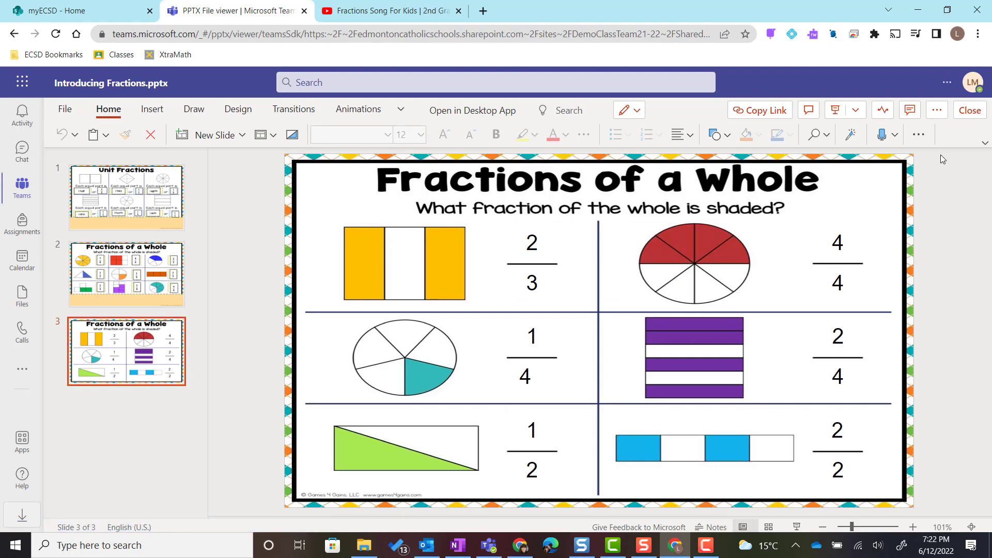
pyautogui.click(970, 111)
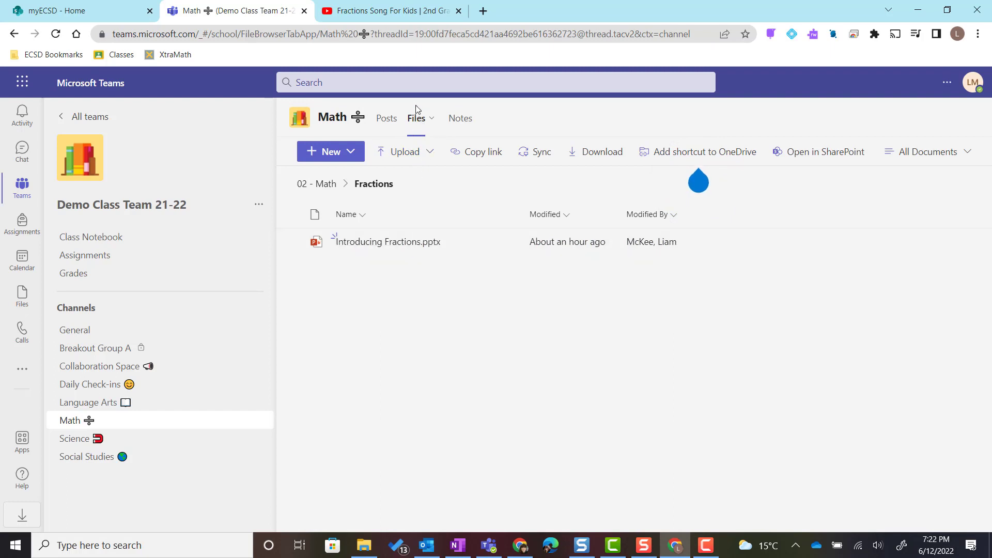
pyautogui.click(385, 121)
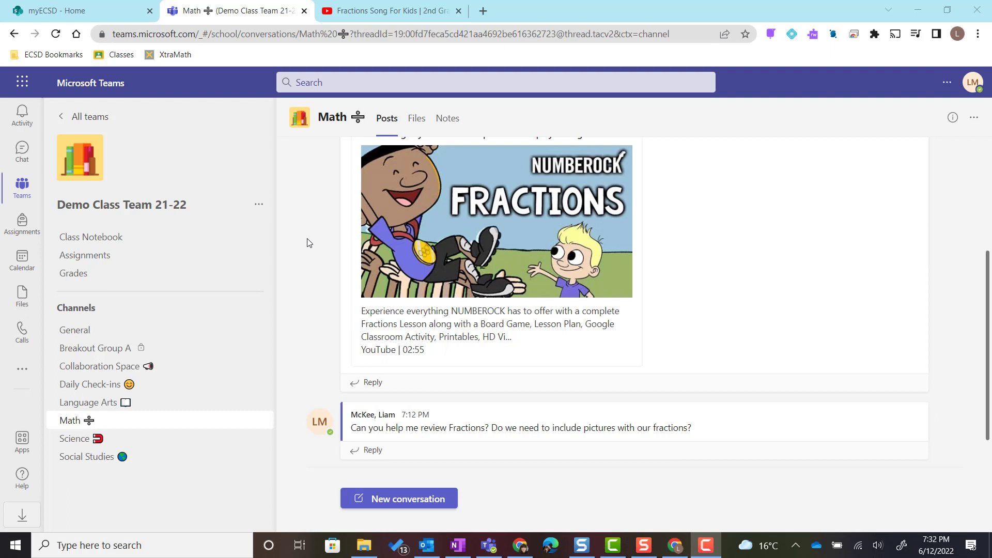
# - Check the class team's completed assignments, and open the assigned Nonfiction Text Features Review
pyautogui.click(82, 257)
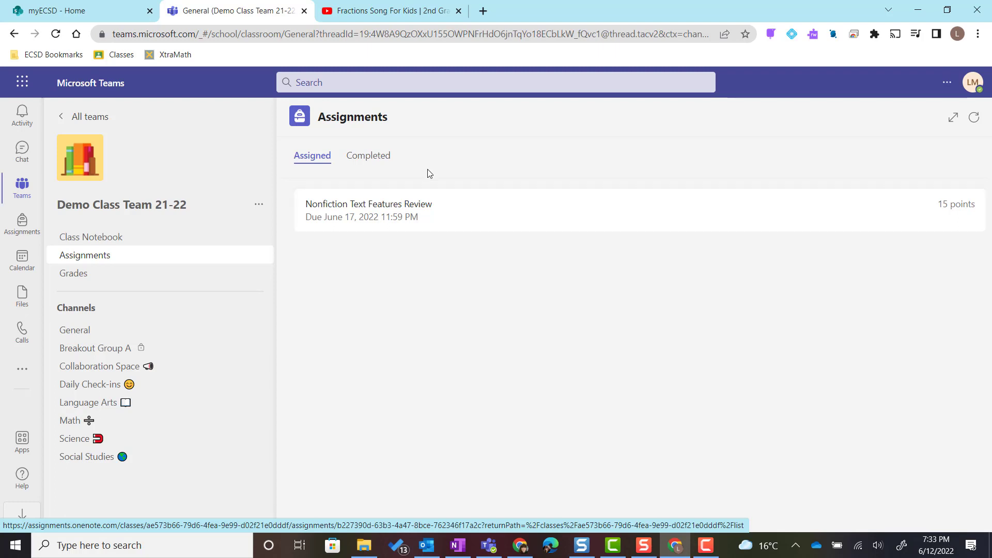
pyautogui.click(364, 160)
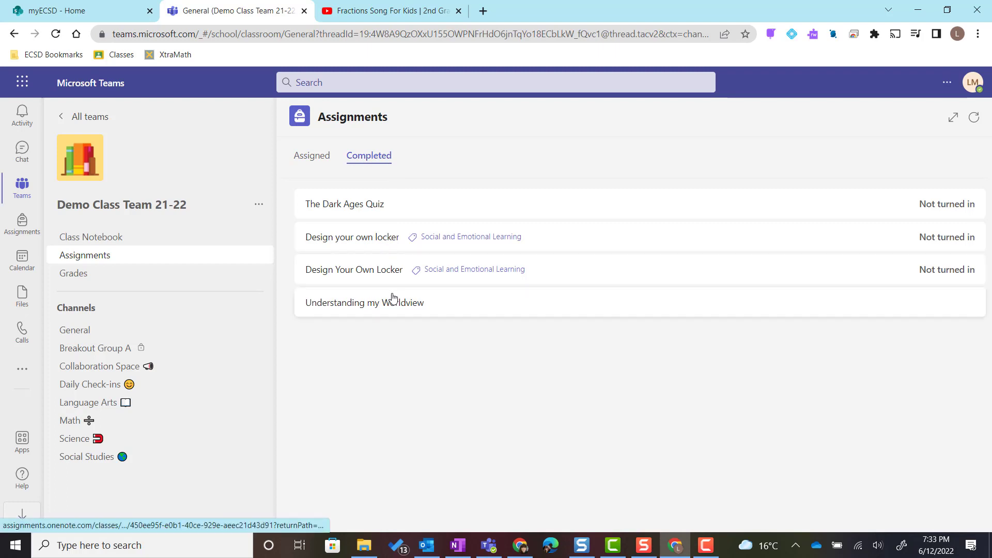
pyautogui.click(321, 162)
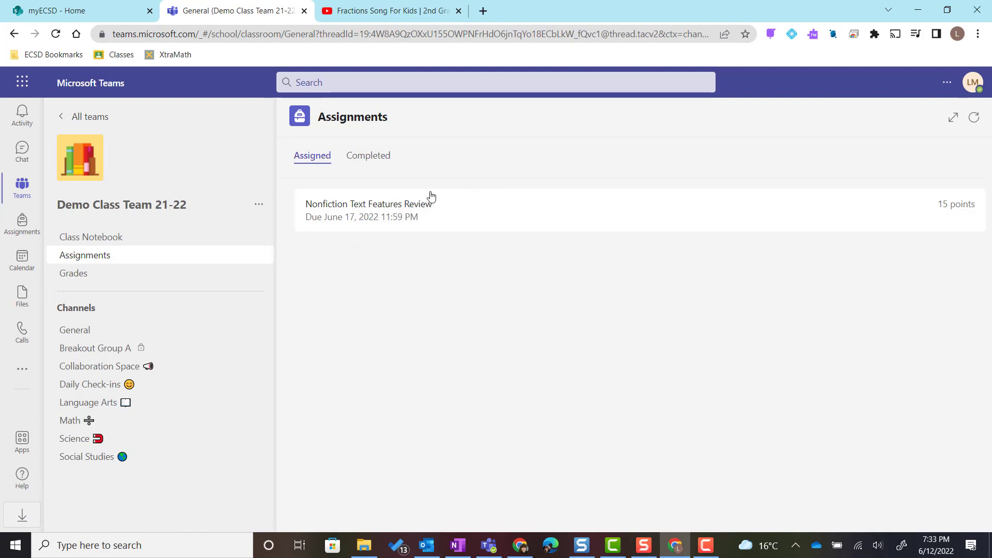
pyautogui.click(460, 215)
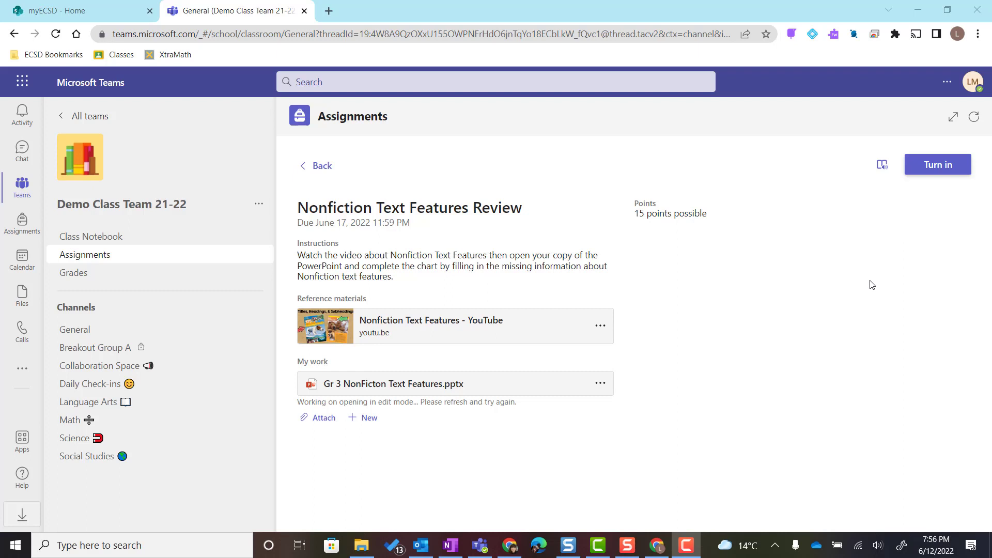
# - Open the assignment in Immersive Reader, have the title and due date read aloud, and pause the reading
pyautogui.click(882, 167)
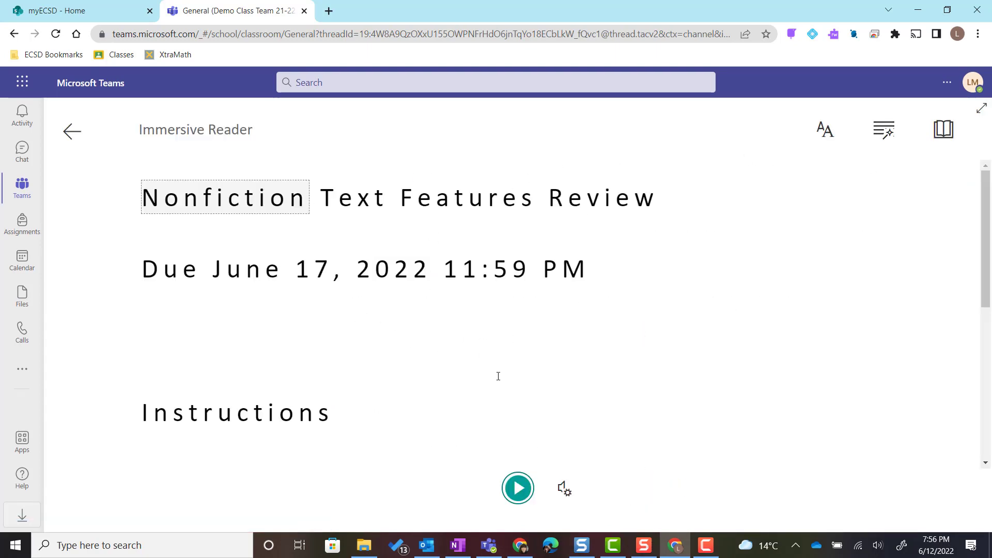
pyautogui.click(519, 491)
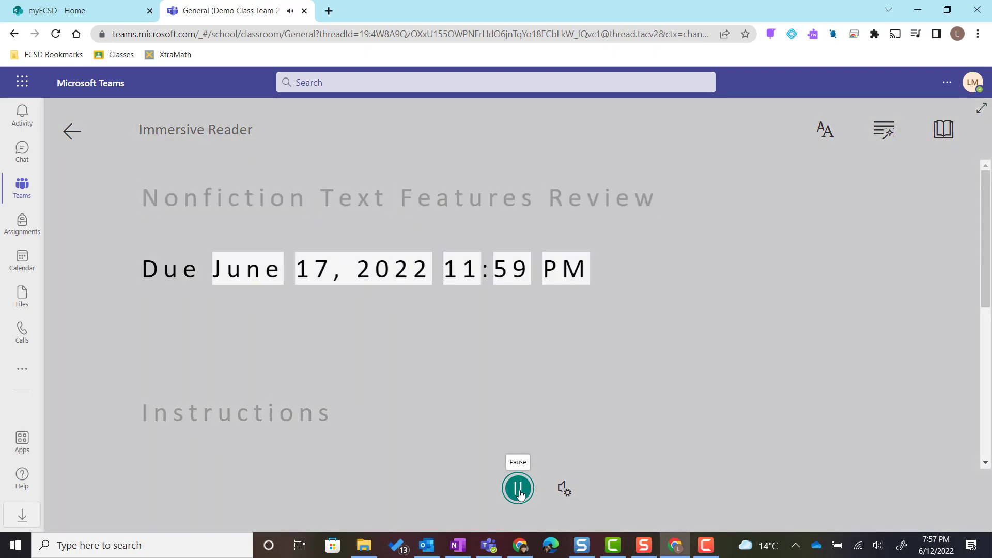
pyautogui.click(520, 491)
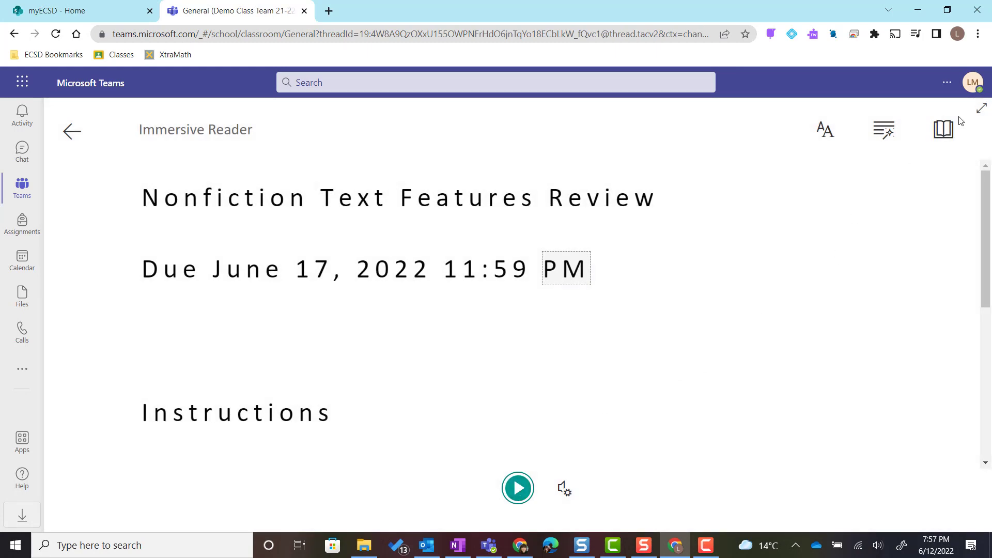
# - Translate the assignment text in Immersive Reader into French (Canada), and close the reading preferences
pyautogui.click(944, 132)
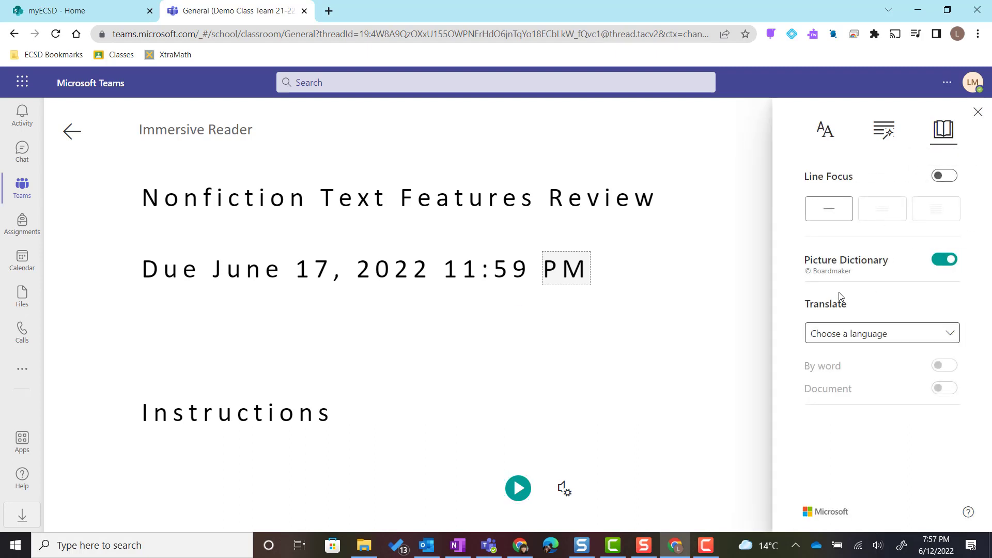
pyautogui.scroll(-2, 735, 365)
pyautogui.scroll(-1, 735, 364)
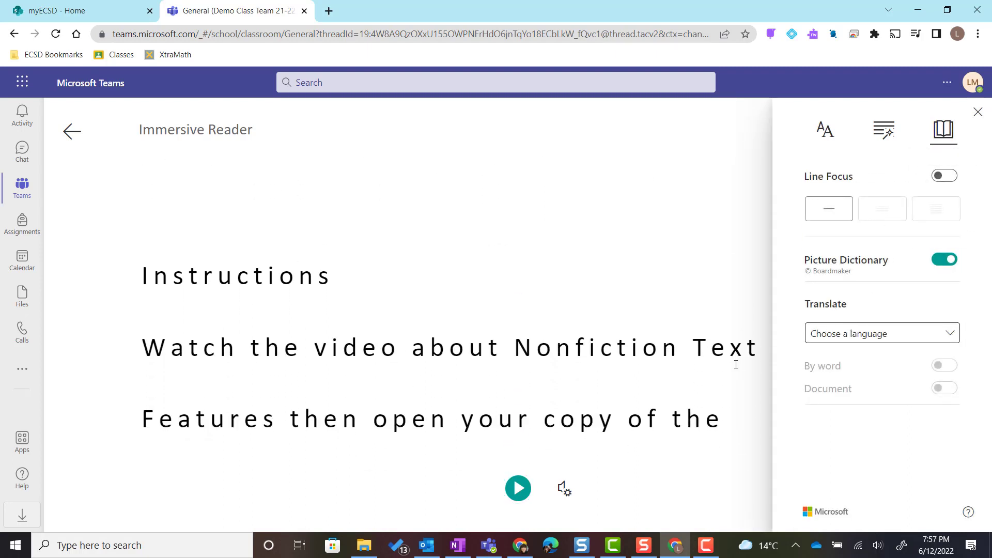
pyautogui.click(929, 344)
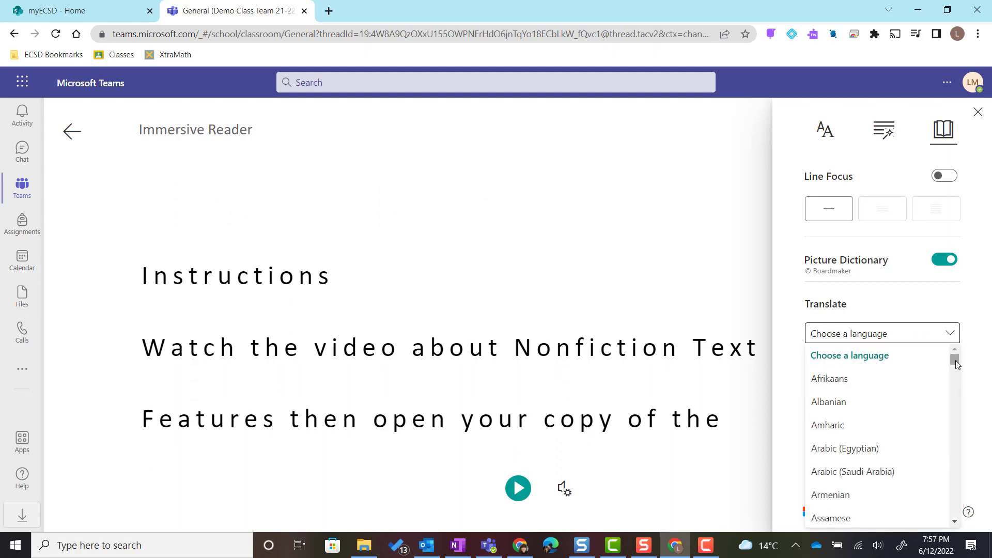
pyautogui.moveTo(956, 361); pyautogui.dragTo(962, 410)
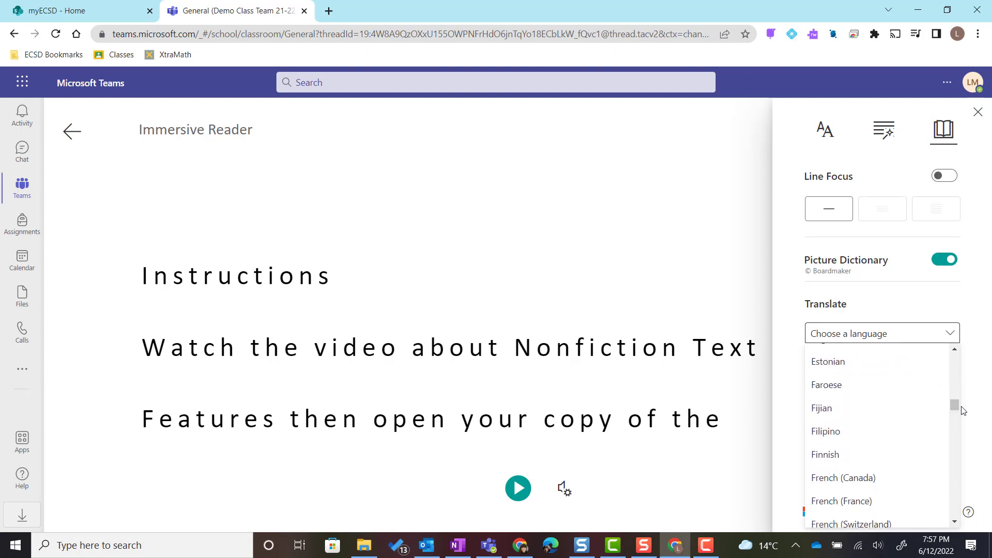
pyautogui.click(843, 478)
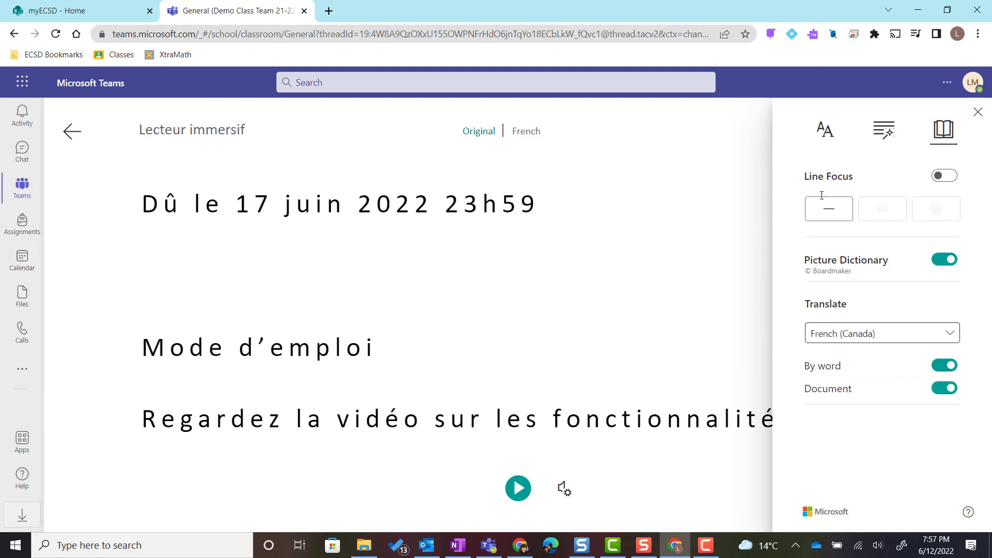
pyautogui.click(978, 112)
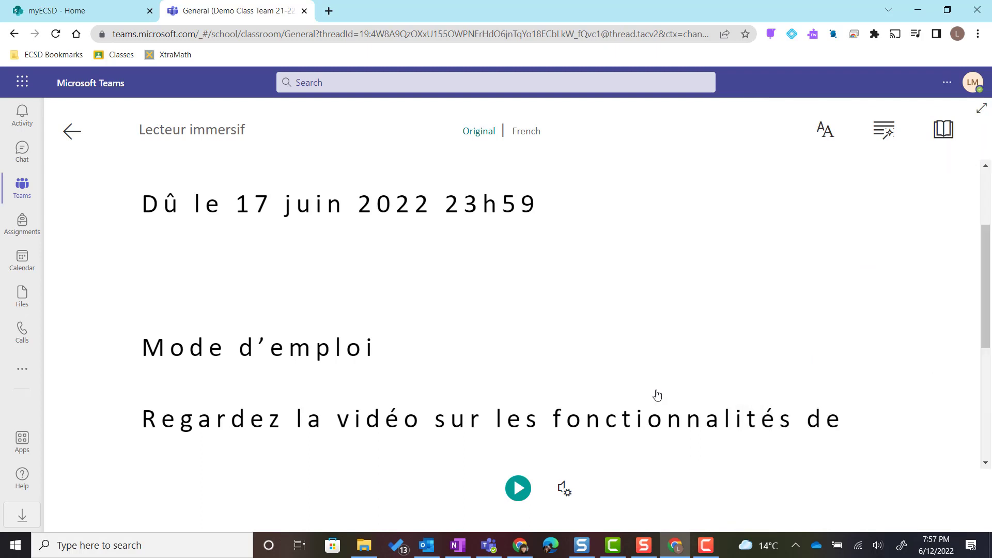
# - Check the word Examen, have the French title read aloud, pause the reading, and switch back to the original text
pyautogui.scroll(2, 541, 346)
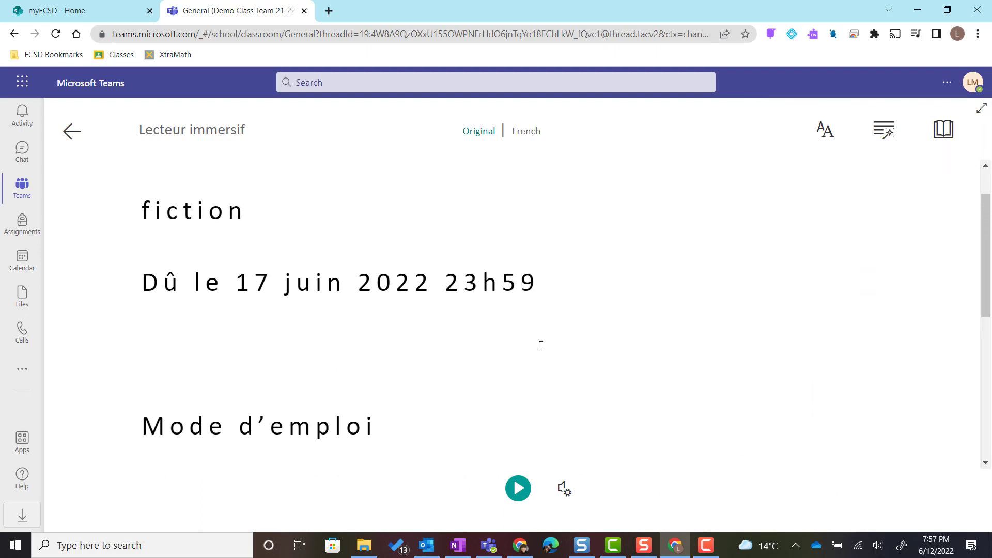
pyautogui.scroll(1, 541, 345)
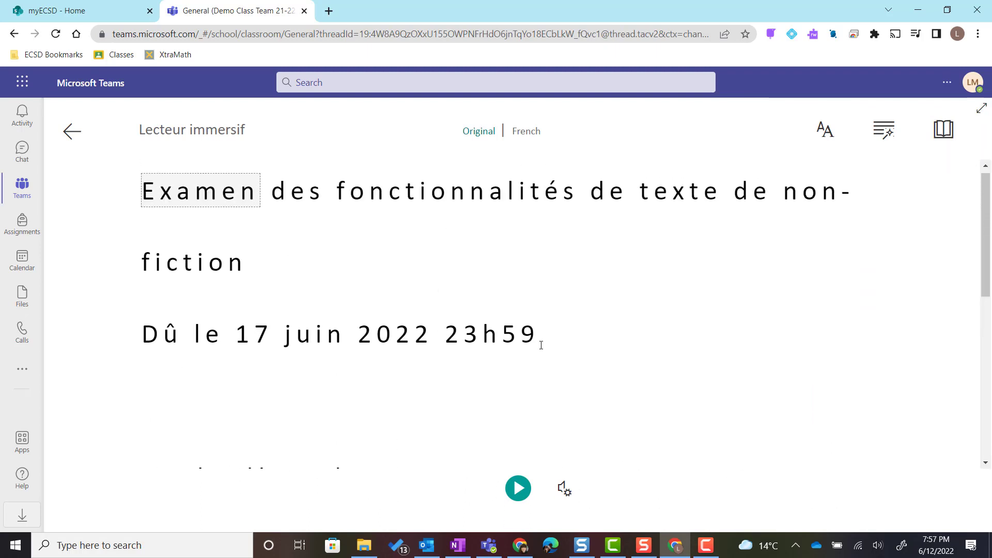
pyautogui.click(204, 194)
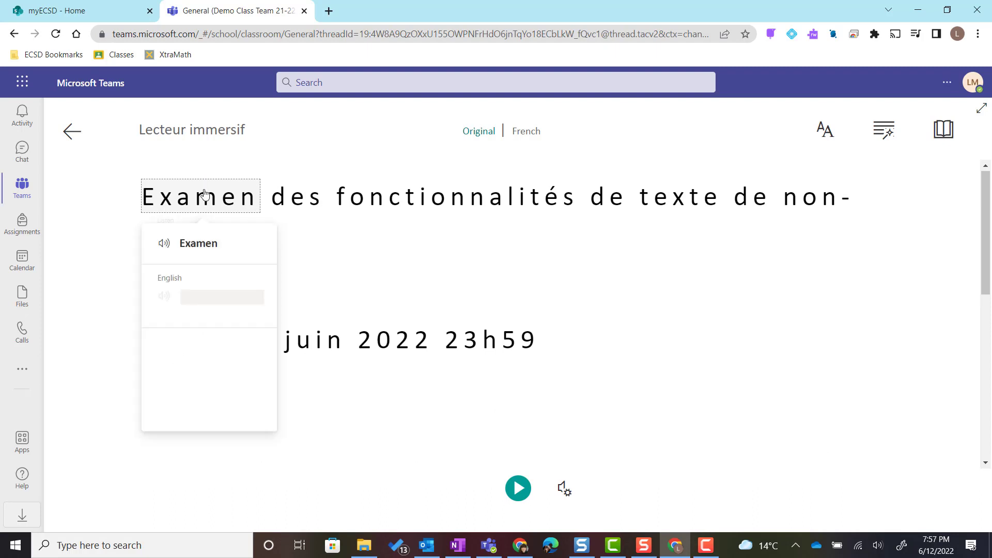
pyautogui.click(520, 487)
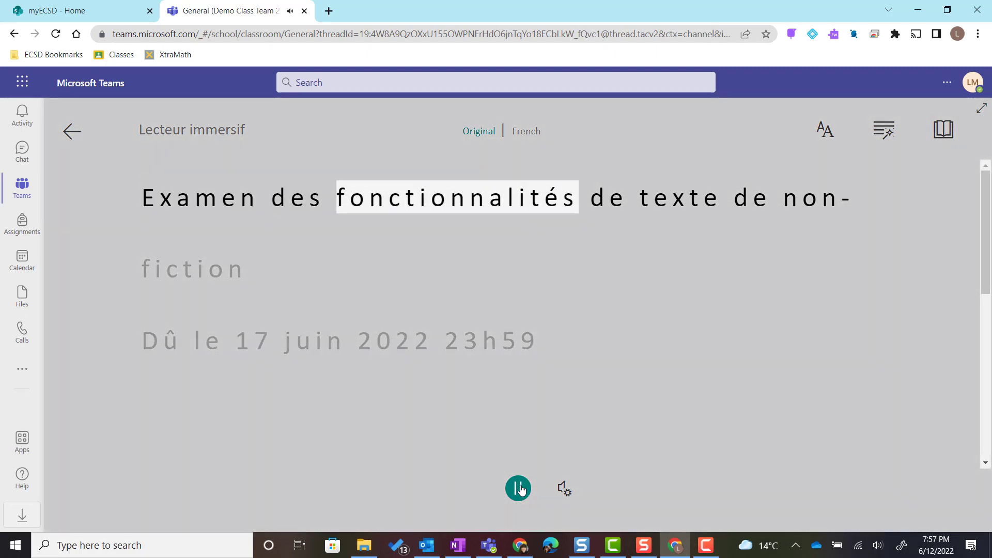
pyautogui.click(520, 487)
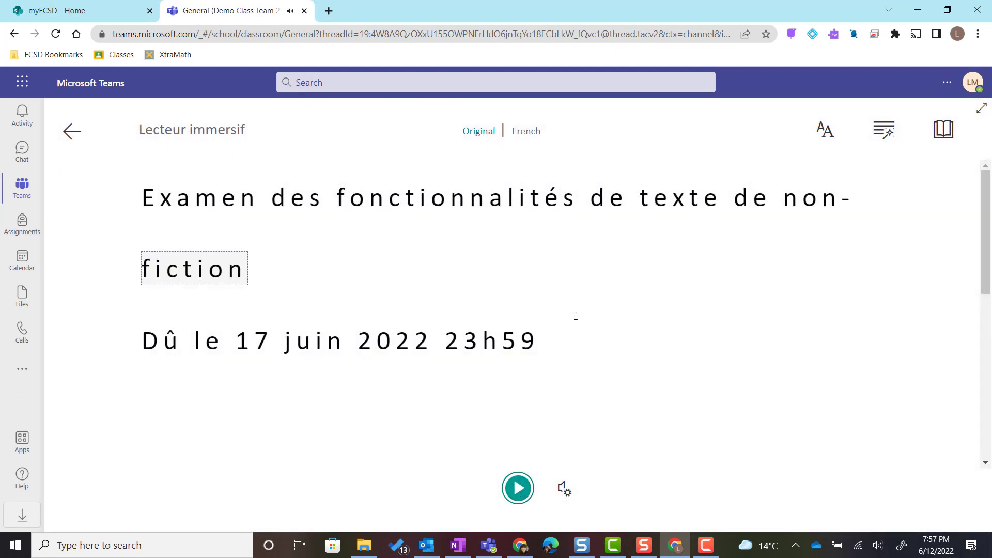
pyautogui.click(480, 134)
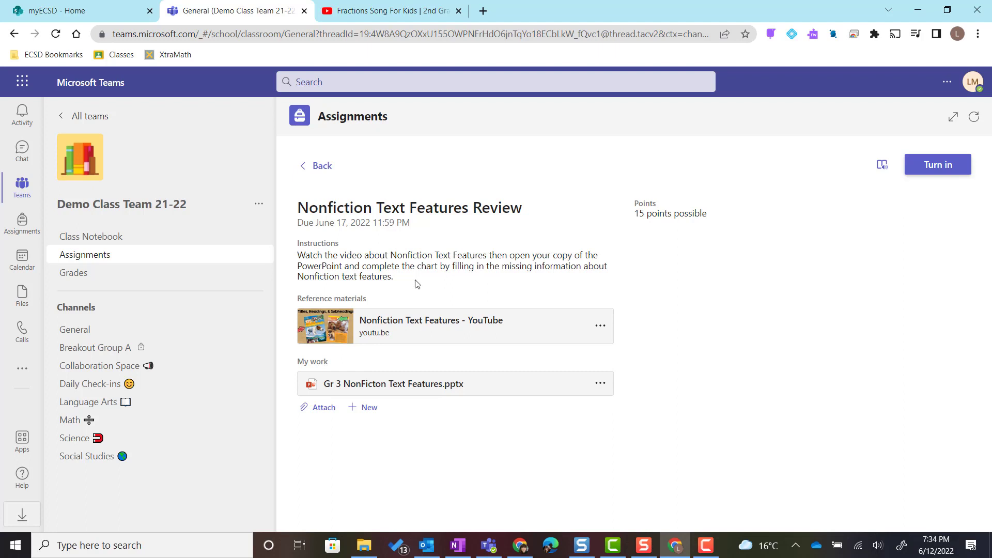
# - Open the Nonfiction Text Features video from the assignment's reference materials, pause it, and return to the Teams assignment
pyautogui.click(401, 325)
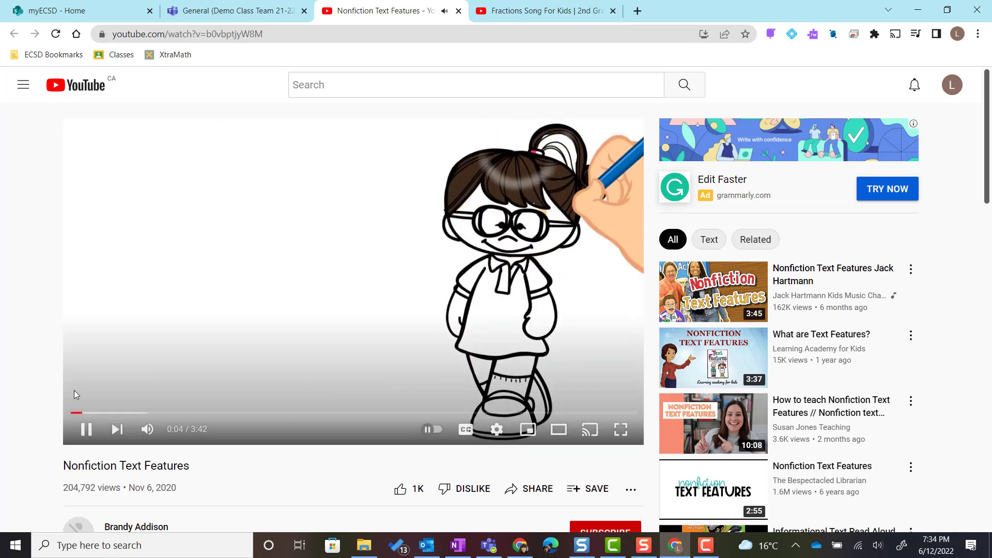
pyautogui.click(86, 430)
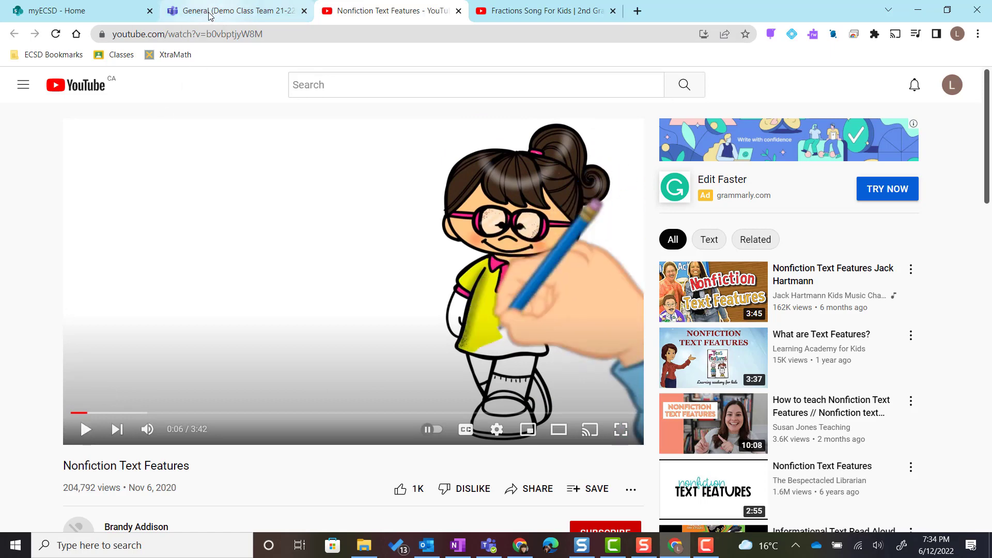
pyautogui.click(238, 14)
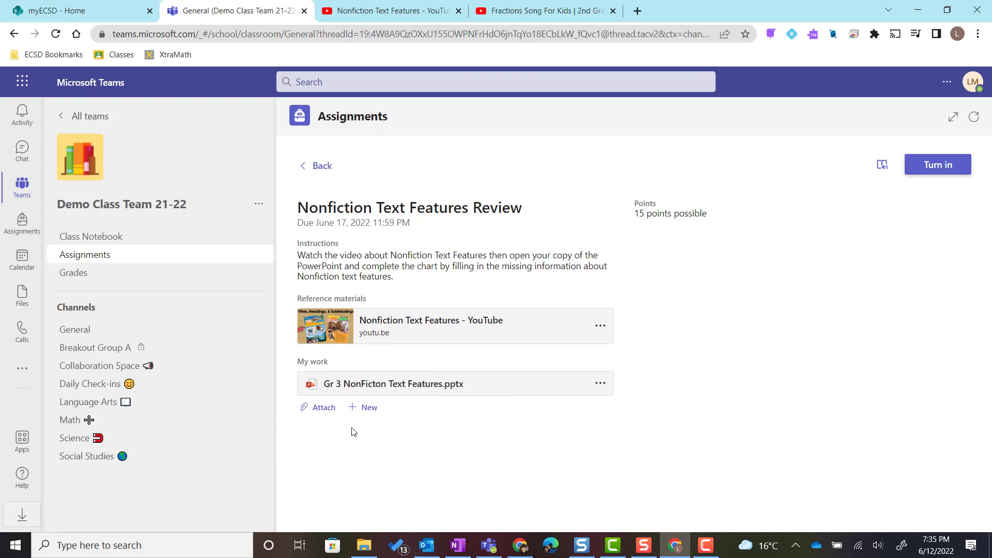
# - Examine the options for attaching existing files and for creating new files under My work, without adding anything
pyautogui.click(324, 412)
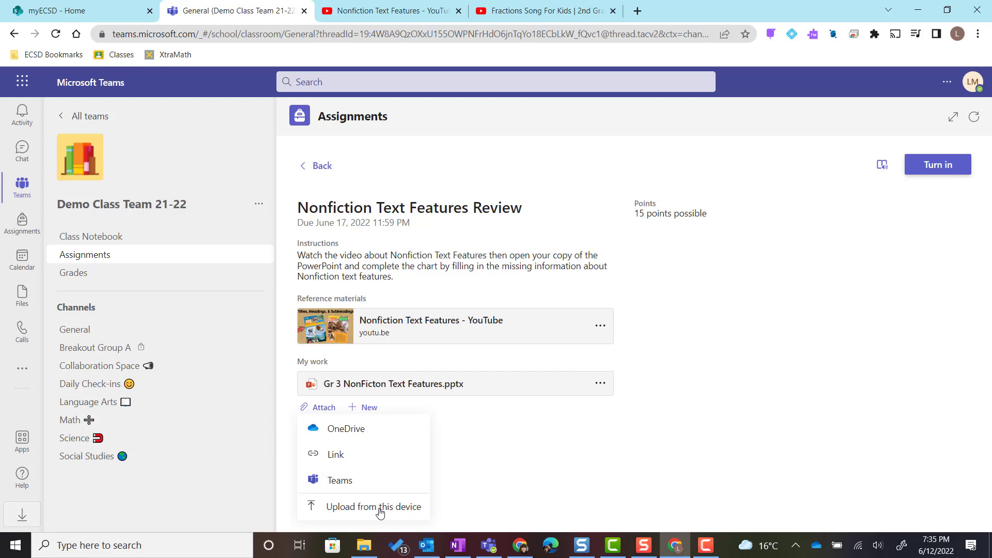
pyautogui.click(461, 461)
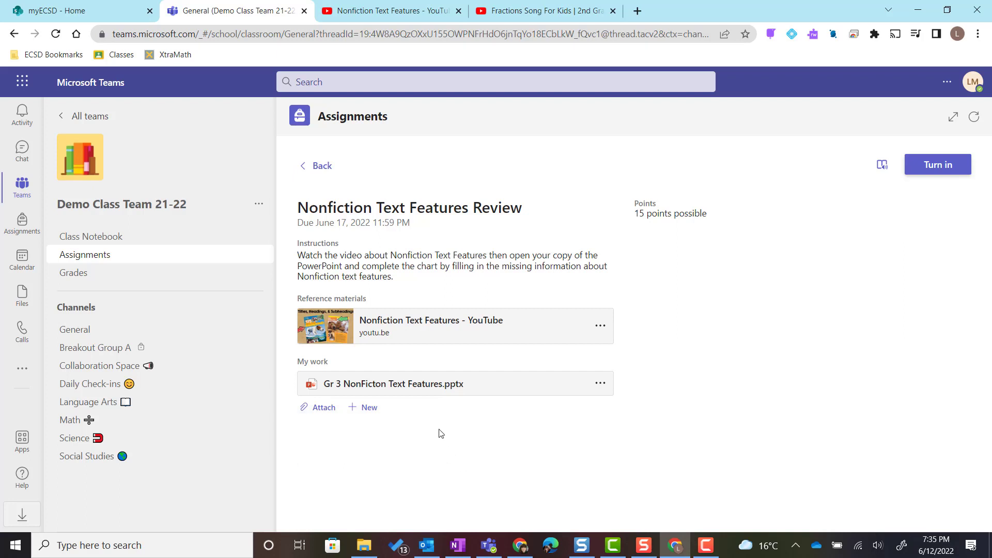
pyautogui.click(359, 412)
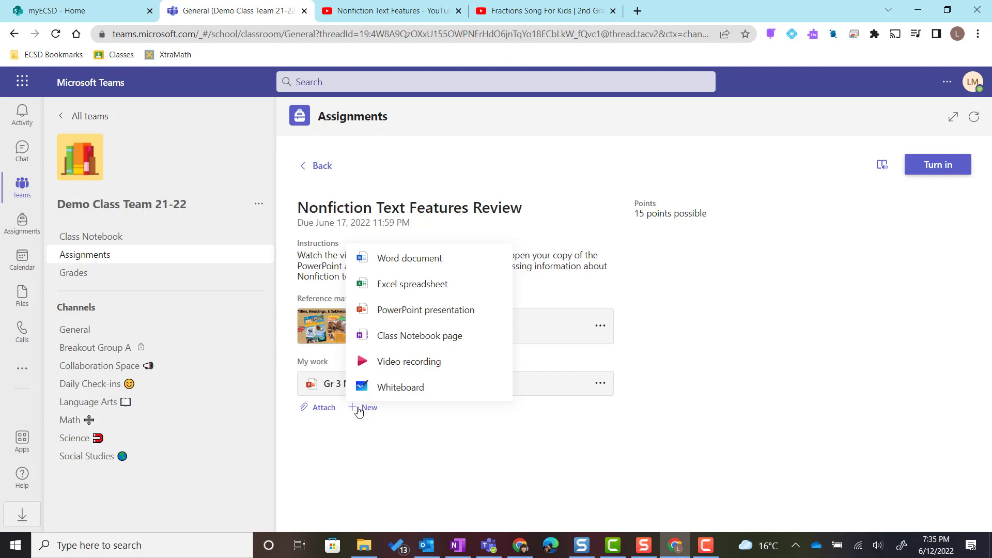
pyautogui.click(446, 437)
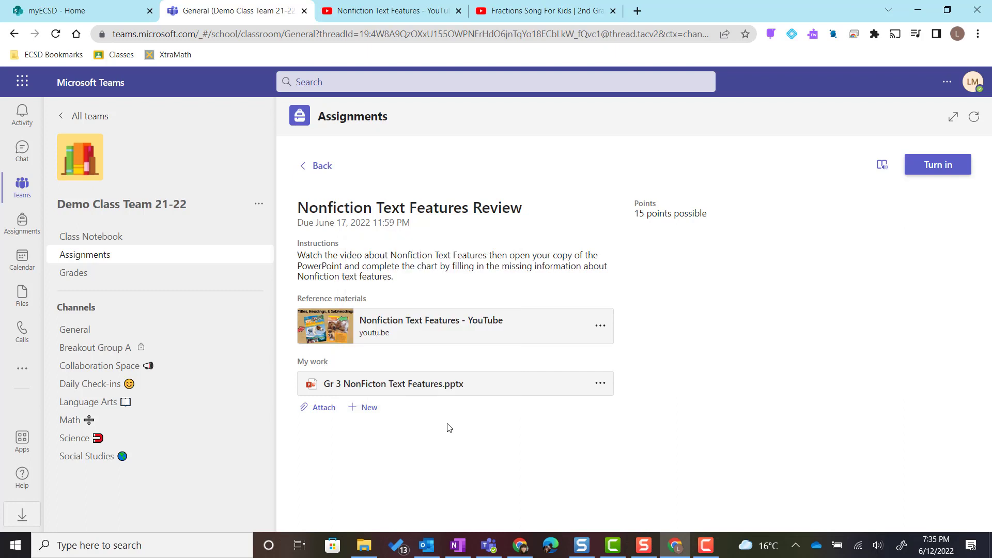
# - Open Gr 3 NonFicton Text Features.pptx from My work, and view slides 2 and 3
pyautogui.click(437, 388)
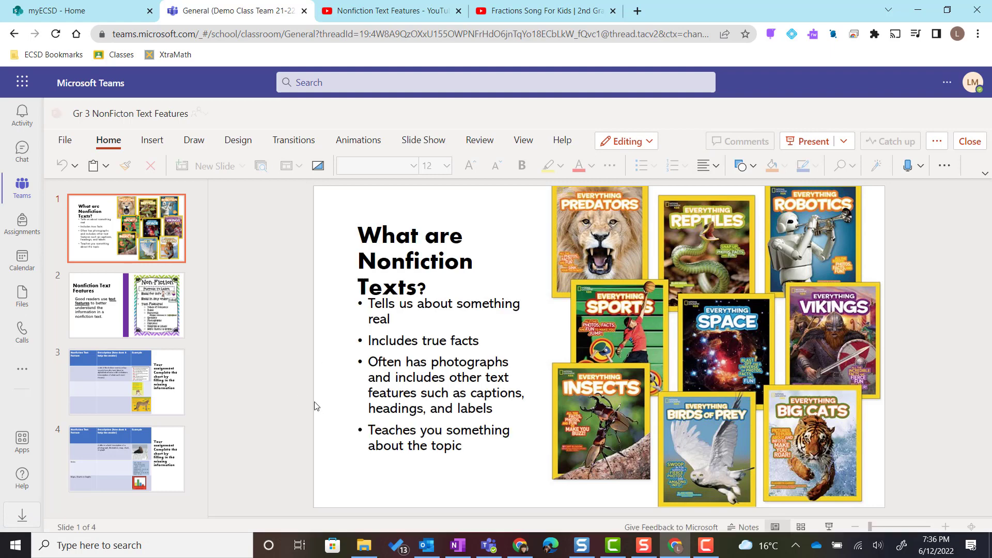
pyautogui.click(117, 308)
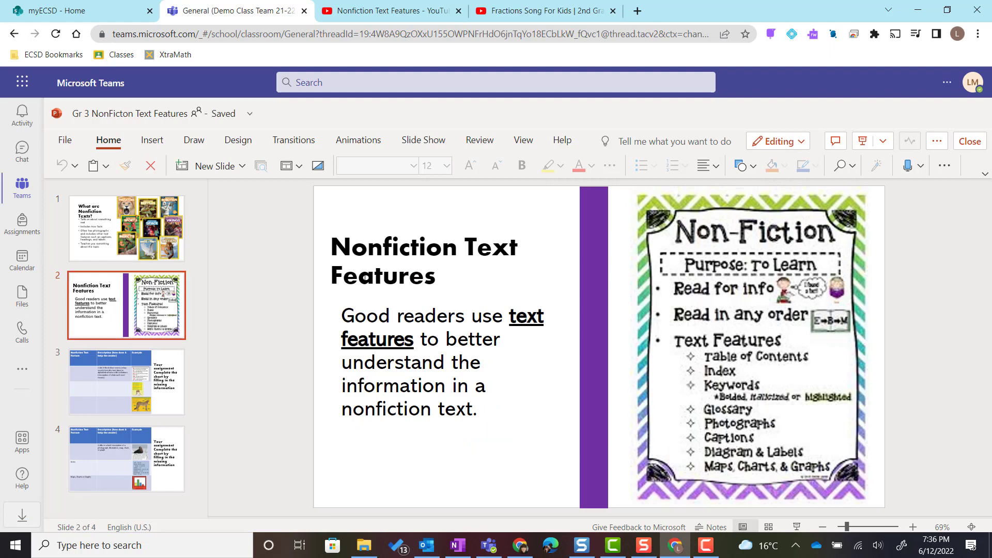
pyautogui.click(174, 408)
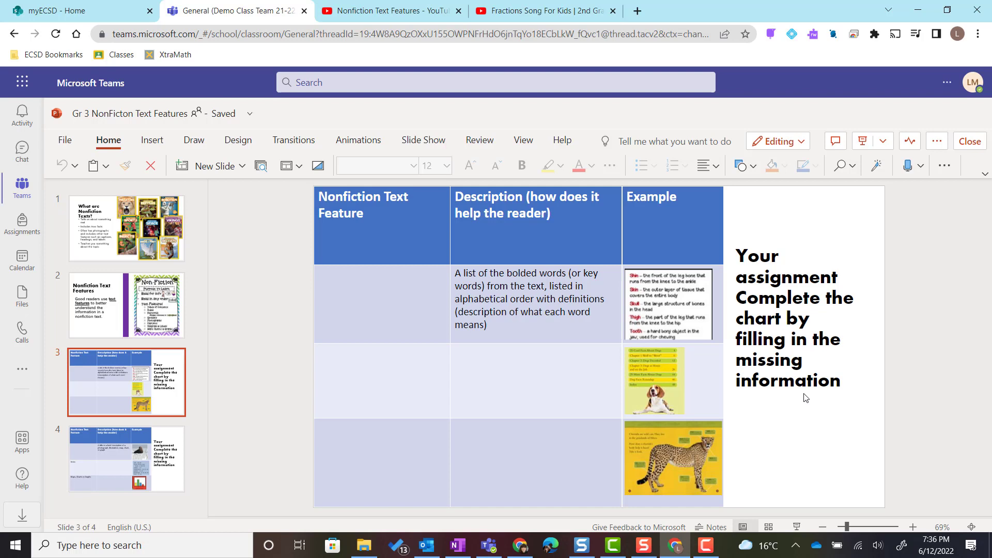
# - Enter Glossary as the nonfiction text feature in the first empty row of slide 3's chart, and close the presentation
pyautogui.click(324, 280)
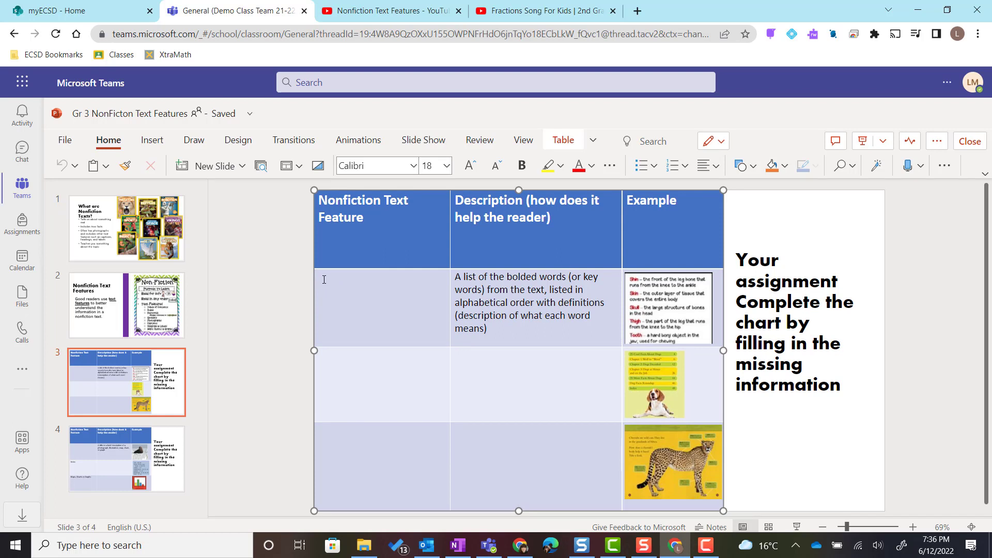
pyautogui.write('Glossary')
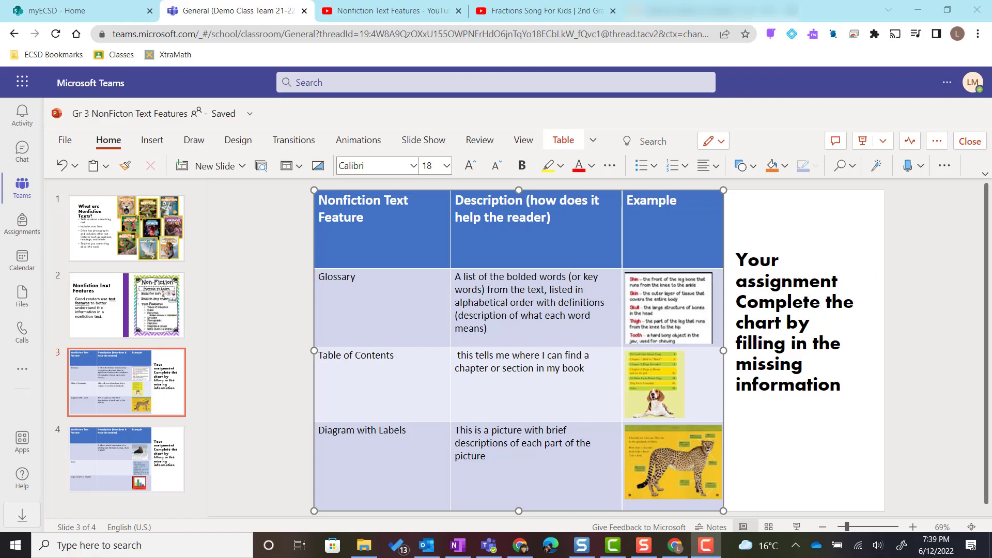
pyautogui.click(969, 142)
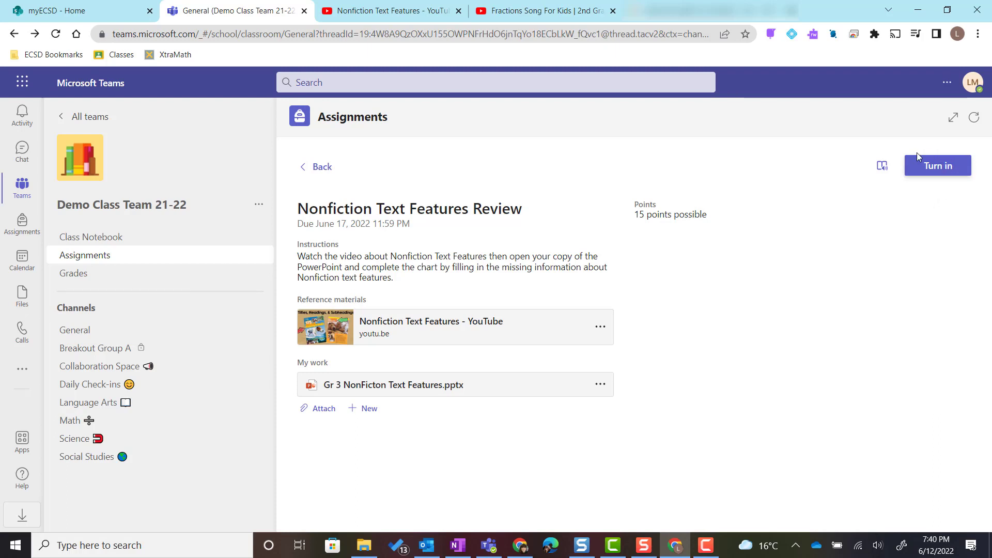
# - Turn in the Nonfiction Text Features Review assignment, and return to the list of assigned work
pyautogui.click(933, 169)
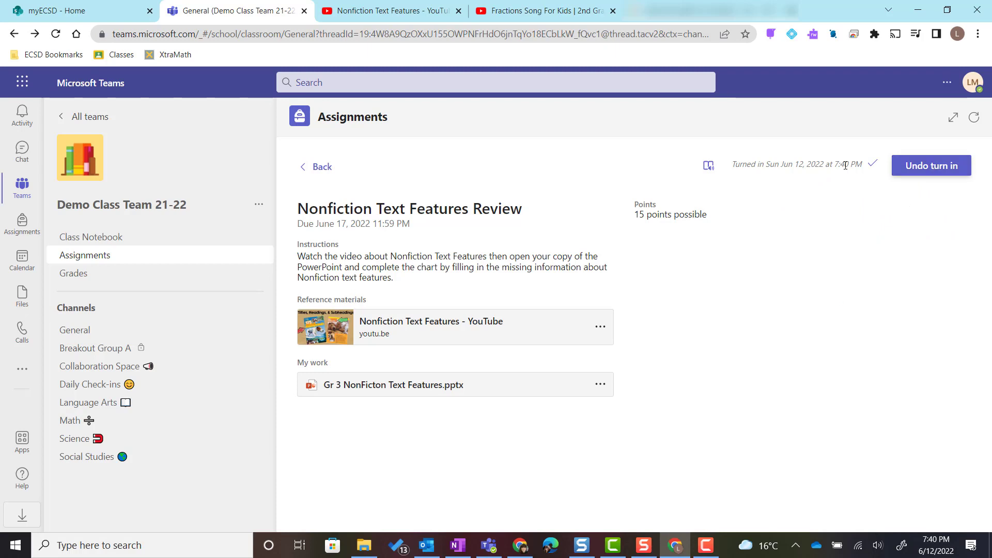
pyautogui.click(320, 167)
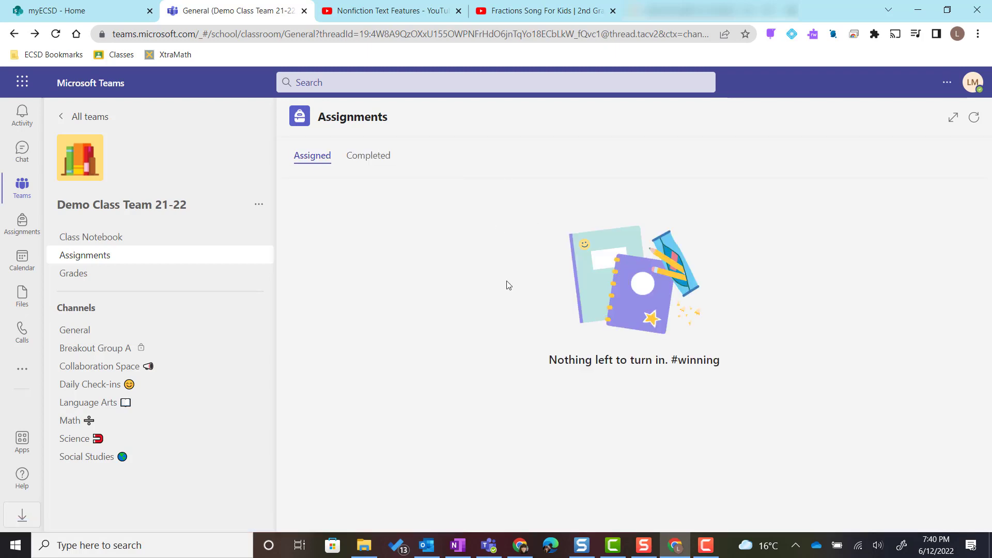